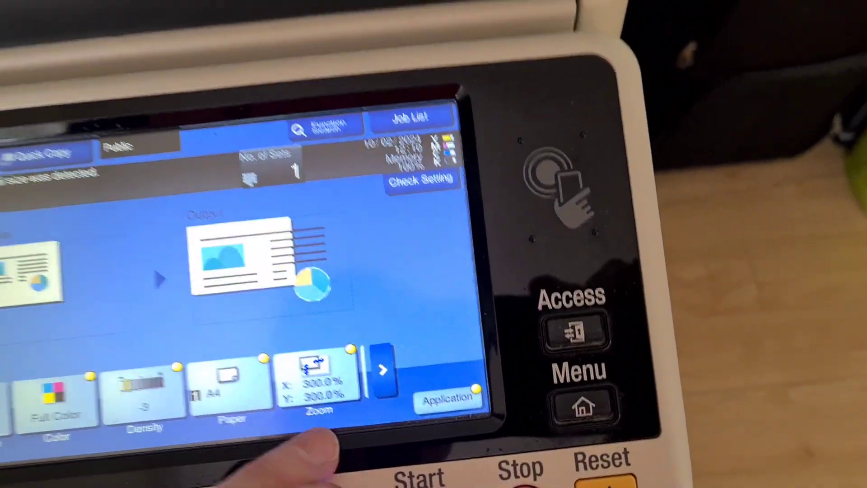
# - Switch zoom to separate X/Y values and set horizontal zoom to 160%
pyautogui.click(324, 376)
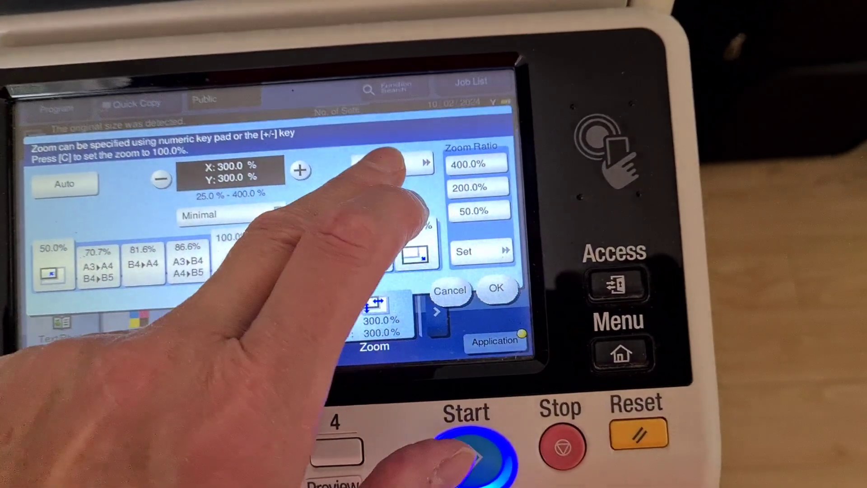
pyautogui.click(390, 164)
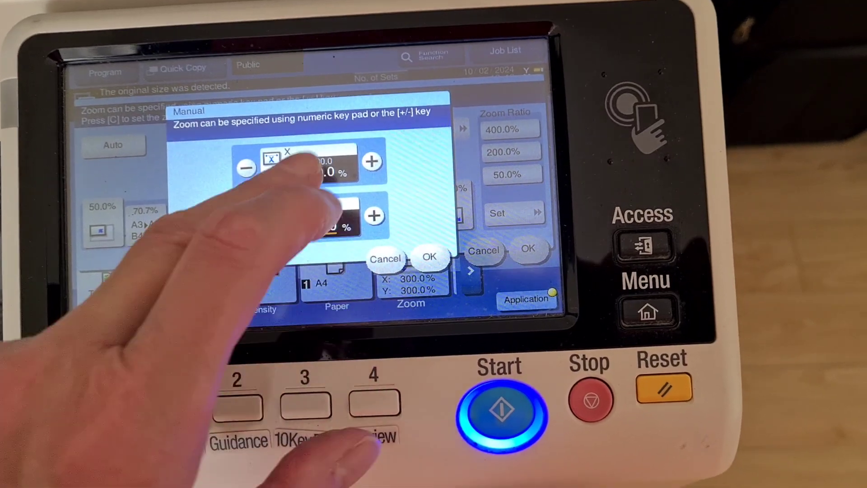
pyautogui.click(308, 166)
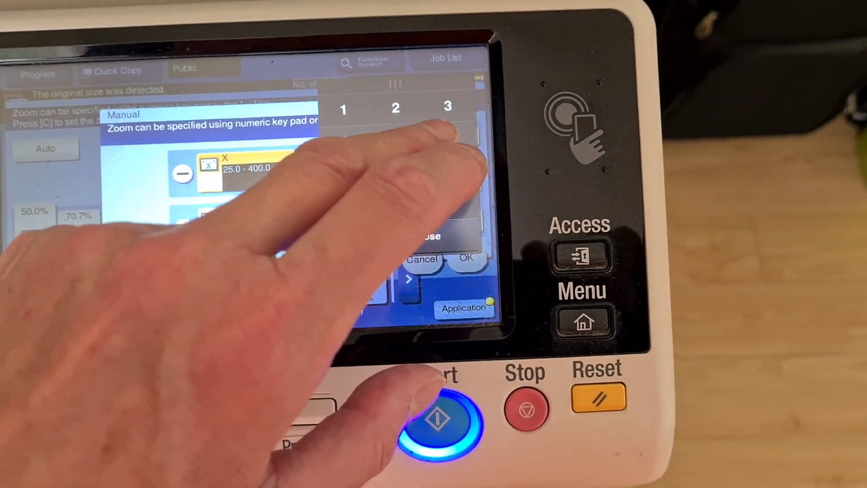
pyautogui.write('160')
pyautogui.click(244, 201)
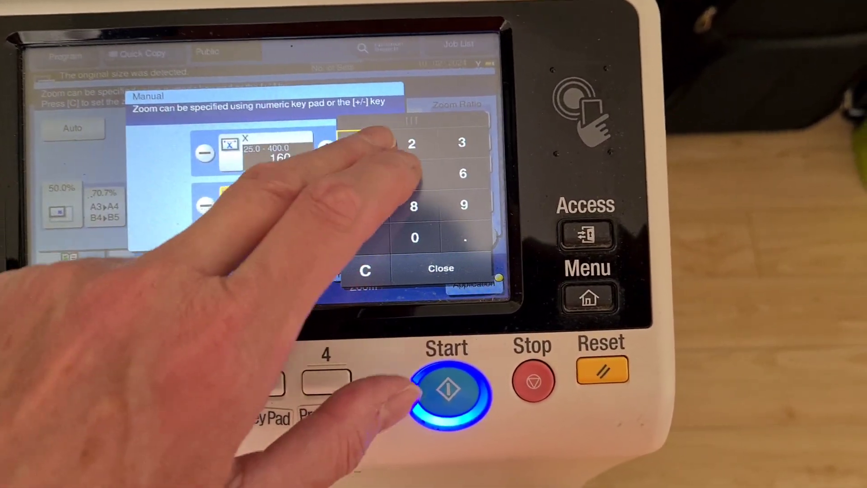
# - Set vertical zoom to 140% and confirm the 160% by 140% zoom
pyautogui.click(372, 150)
pyautogui.click(381, 177)
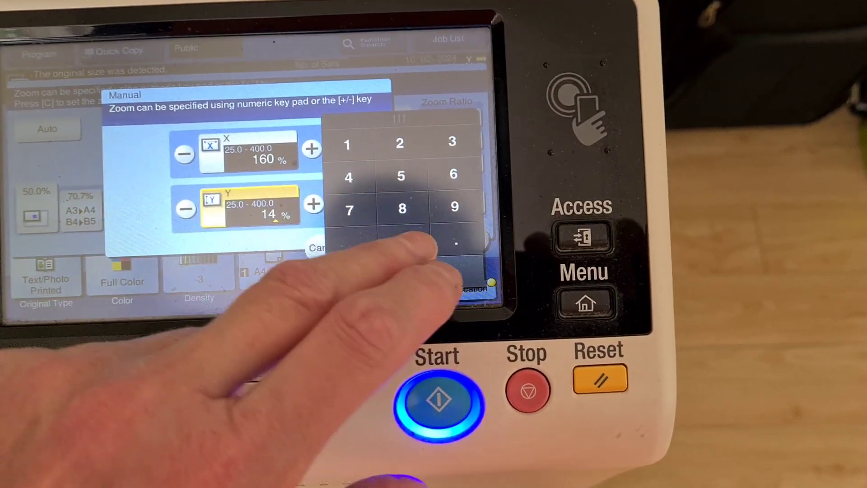
pyautogui.click(434, 240)
pyautogui.click(470, 224)
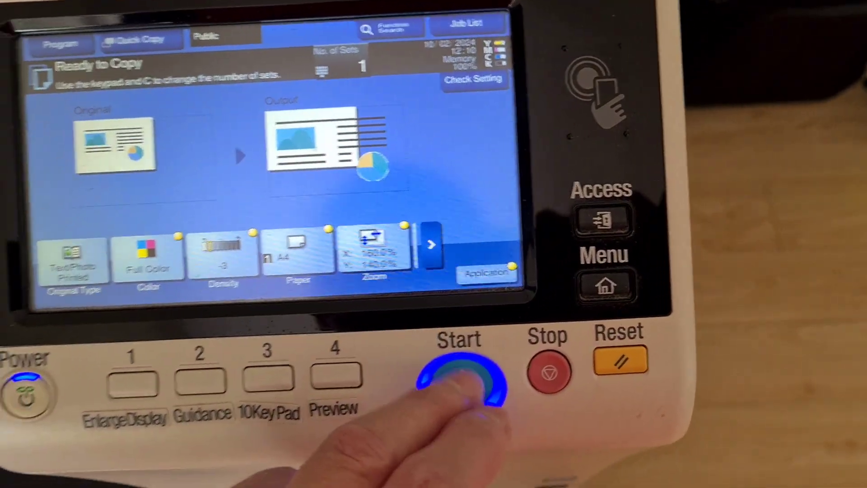
pyautogui.click(443, 393)
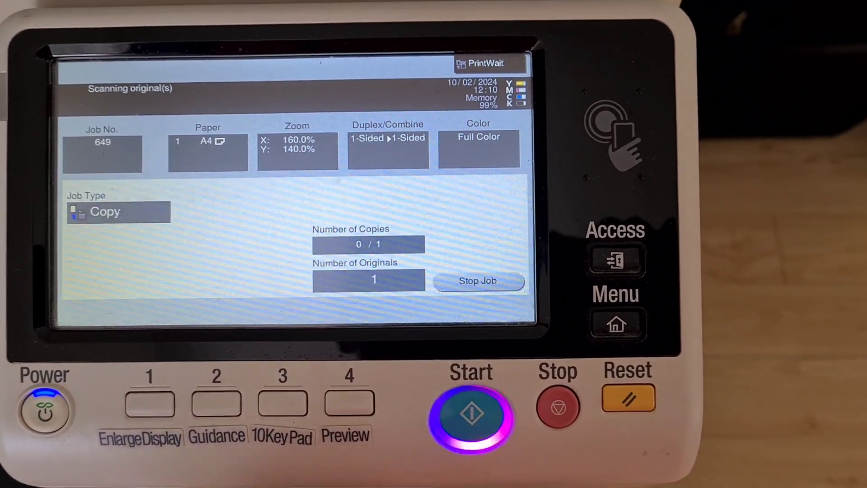
# - Finish the 160% by 140% scan so the copy can print
pyautogui.click(224, 282)
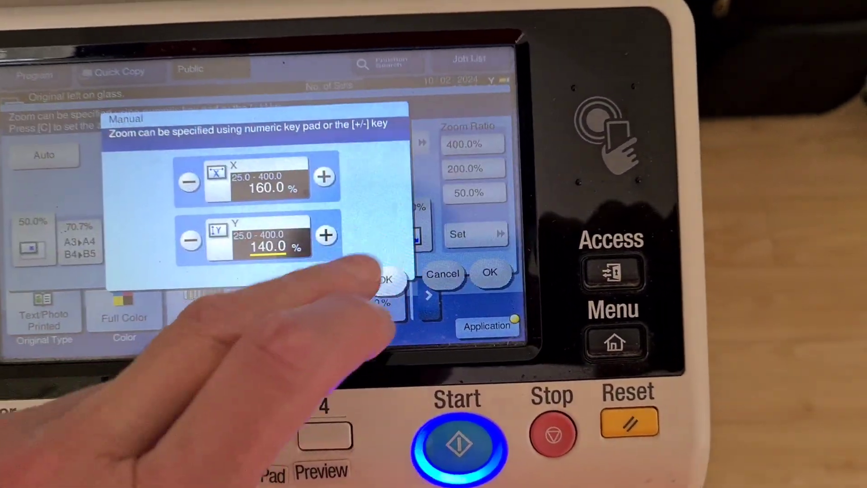
# - Change vertical zoom to 150%, keep horizontal at 160%, and start the copy
pyautogui.click(271, 240)
pyautogui.write('1')
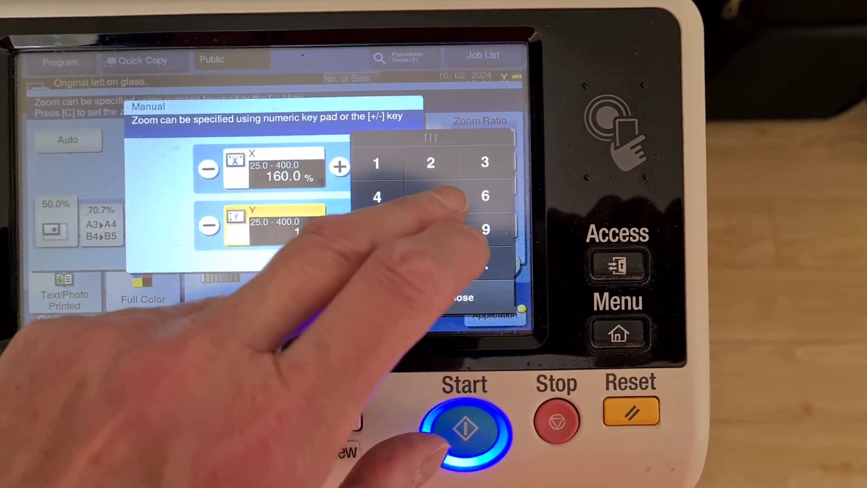
pyautogui.click(431, 196)
pyautogui.write('50')
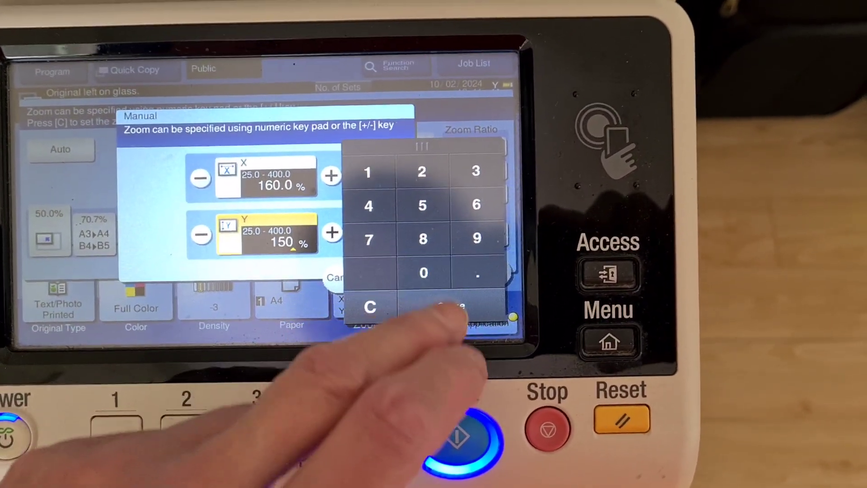
pyautogui.click(451, 306)
pyautogui.click(423, 283)
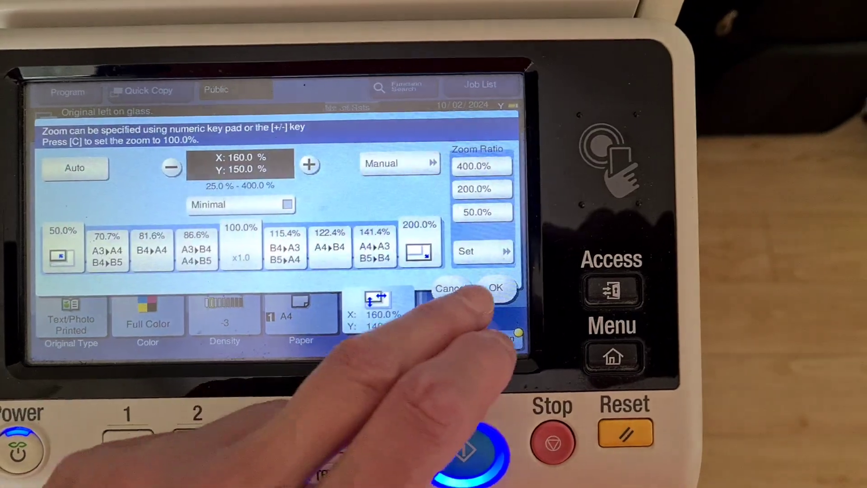
pyautogui.click(513, 328)
pyautogui.click(482, 437)
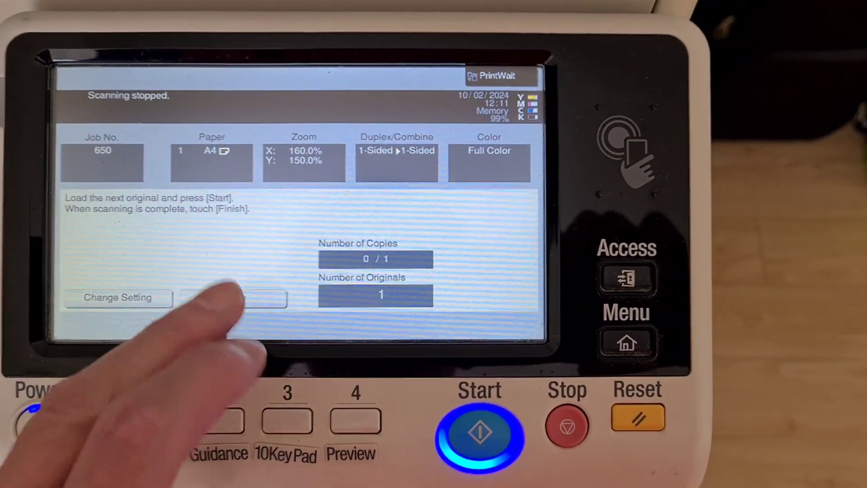
# - Finish scanning the original so the full-colour copy can print
pyautogui.click(245, 294)
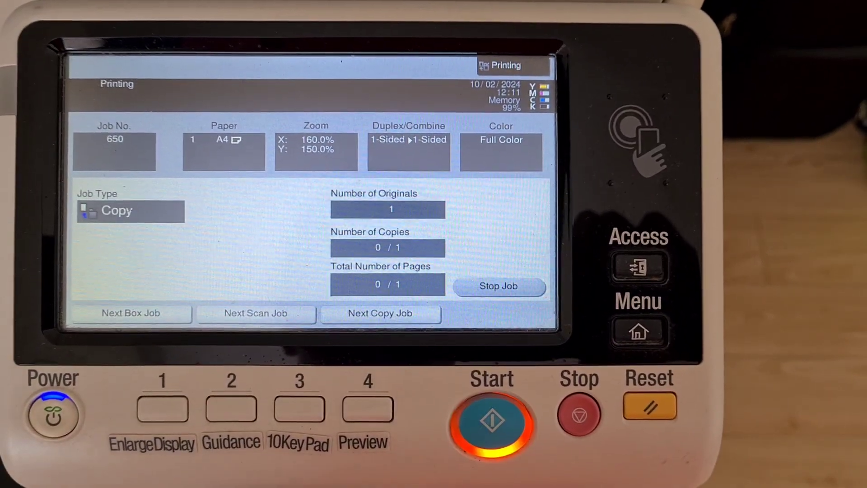